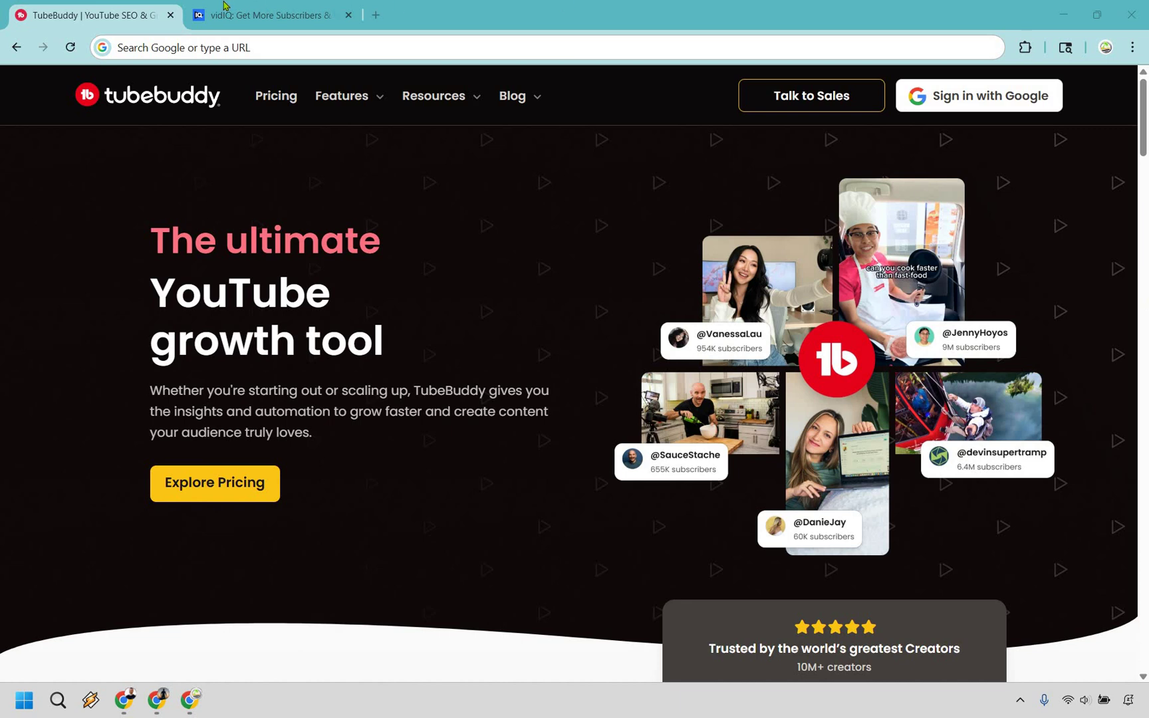
Switch from the TubeBuddy homepage to the vidIQ dashboard's Today page
key("ctrl+Tab")
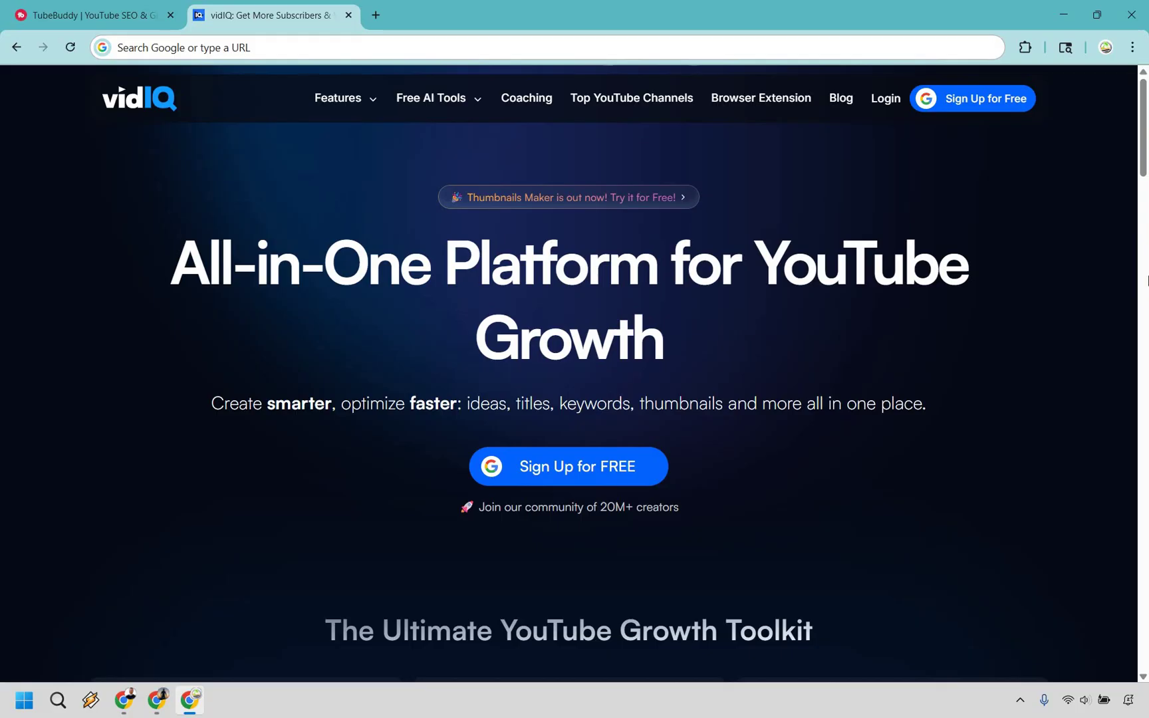
key("alt+Tab")
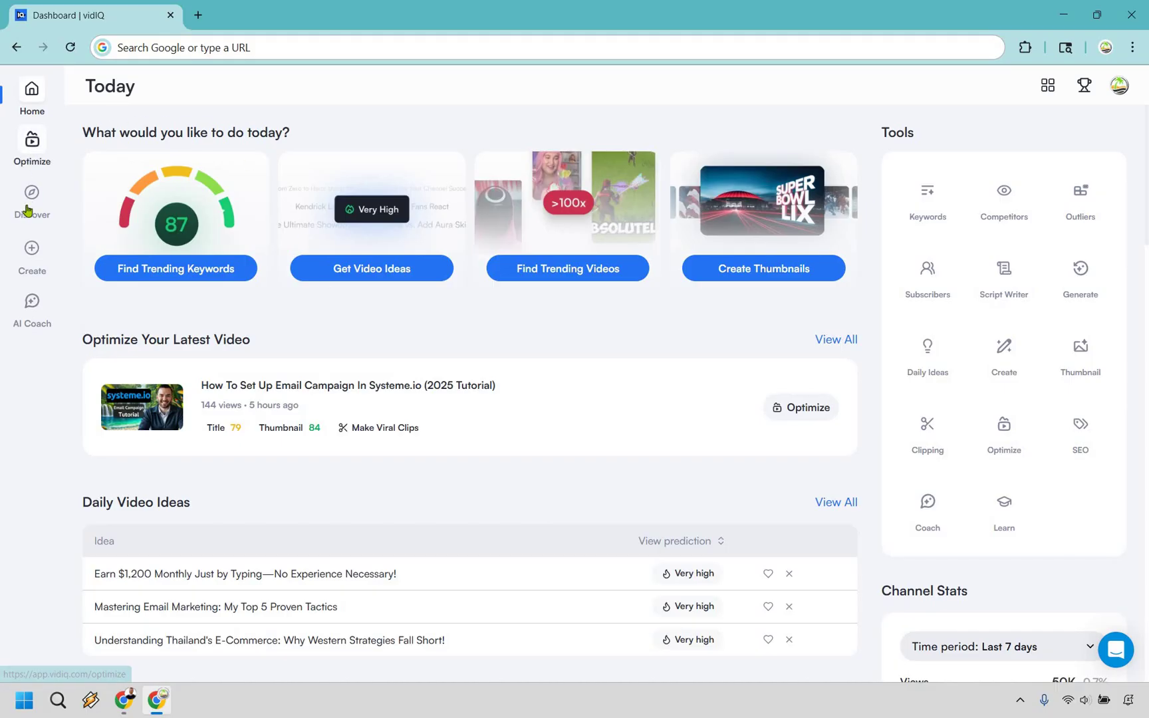
Open the Optimize review for the latest systeme.io tutorial video, showing thumbnail score 84
mouse_move(28, 211)
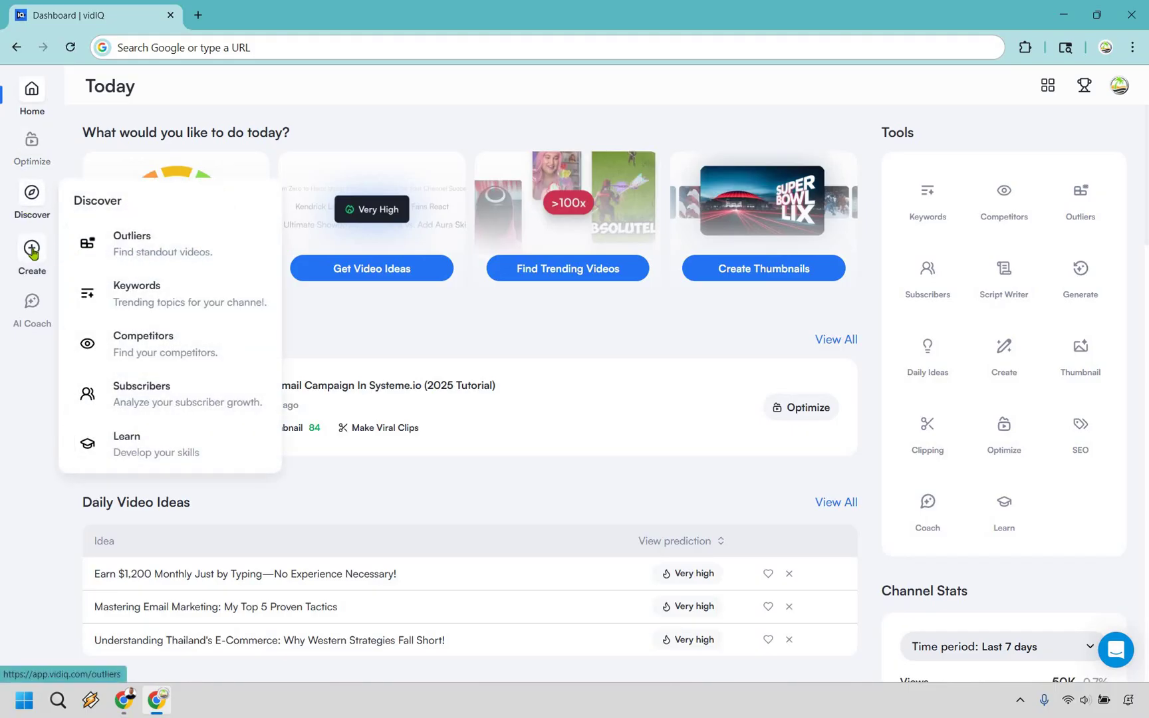
mouse_move(32, 252)
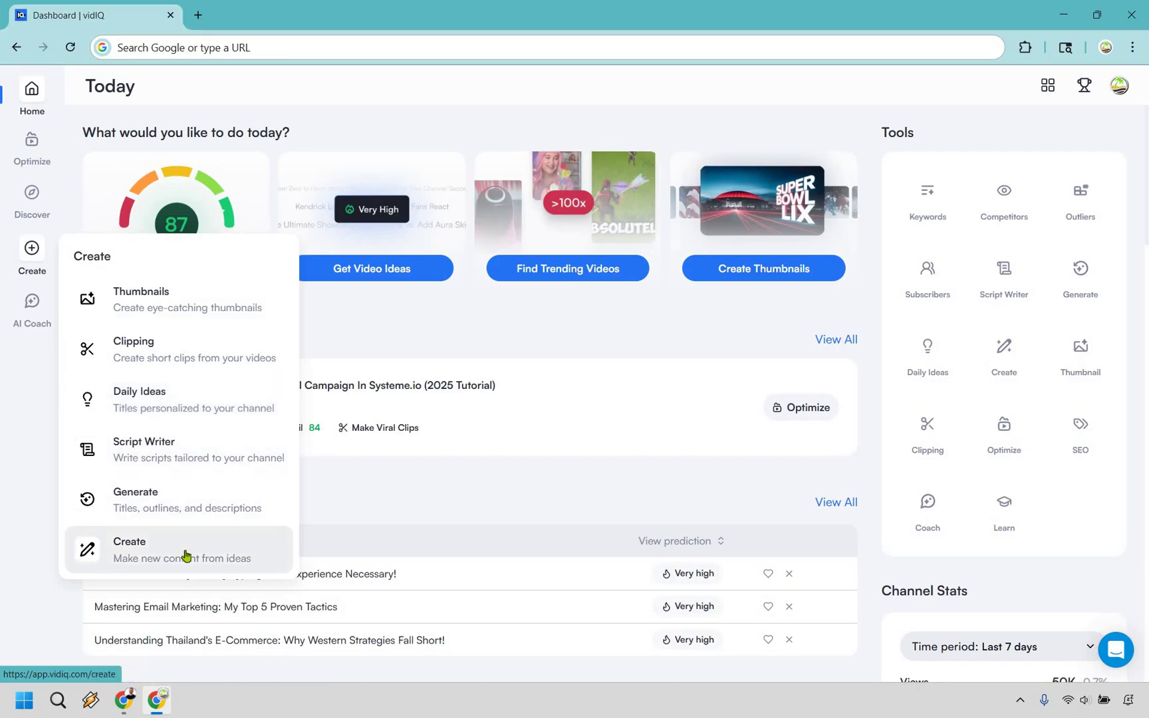
left_click(800, 407)
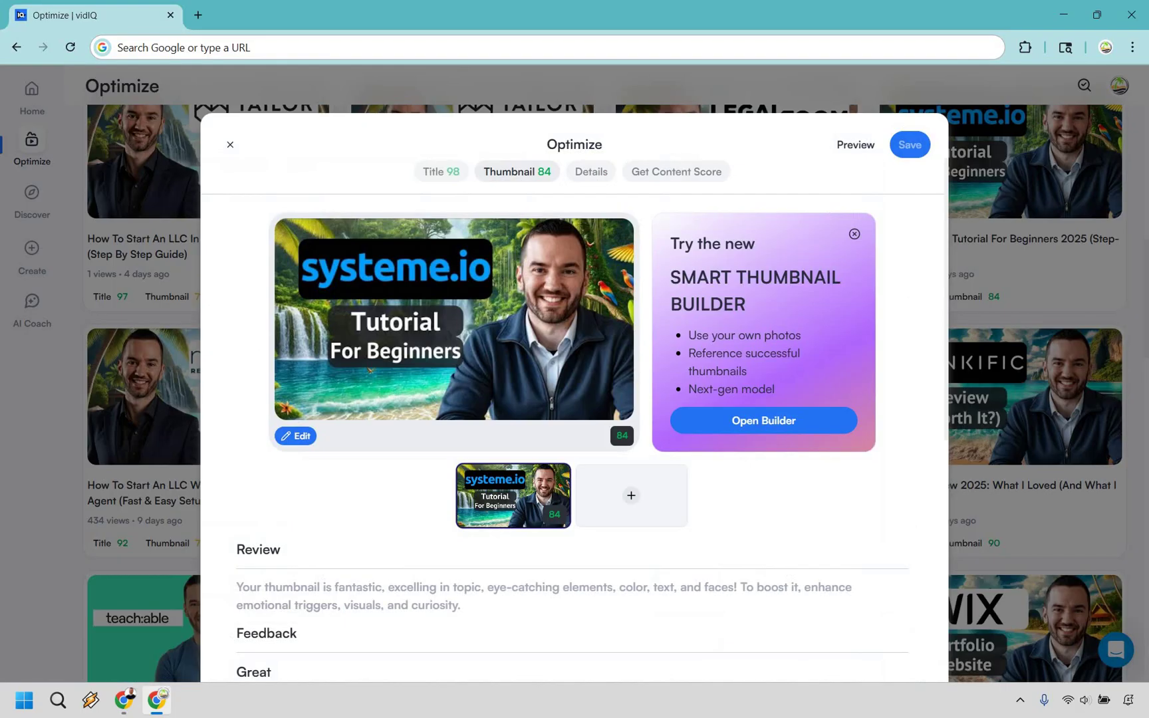
Check the systeme.io video's title score of 98 and expand its Value To Viewer feedback
left_click(445, 174)
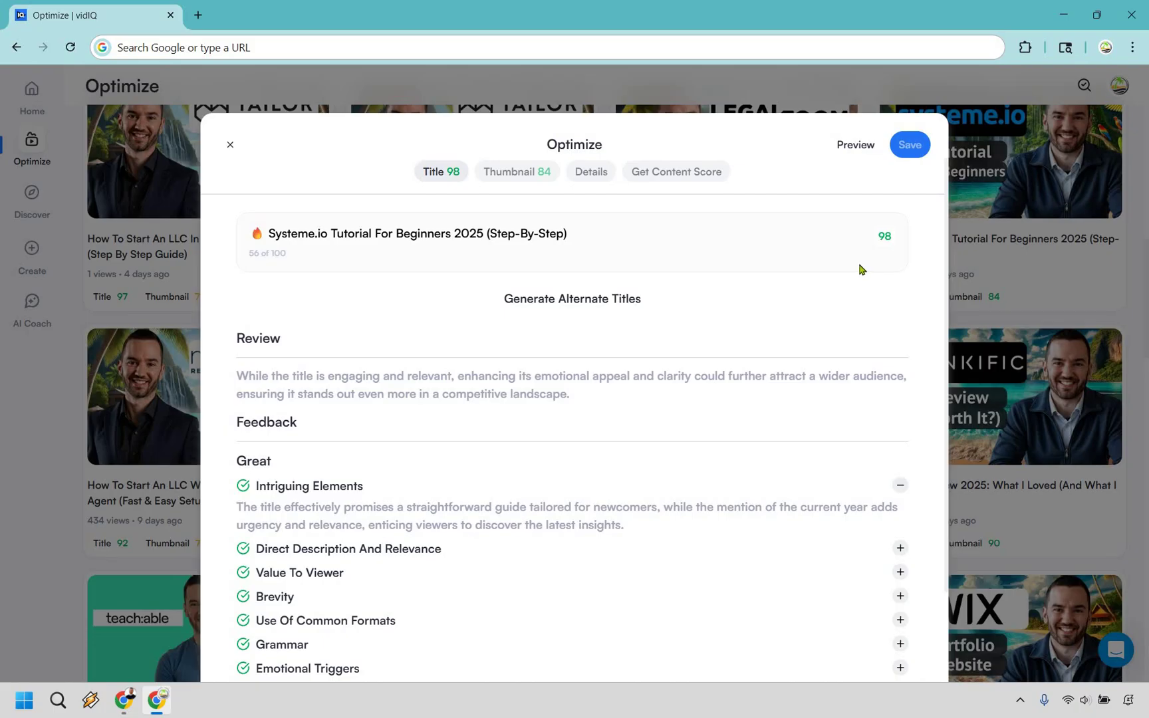
scroll(546, 239, "down", 1)
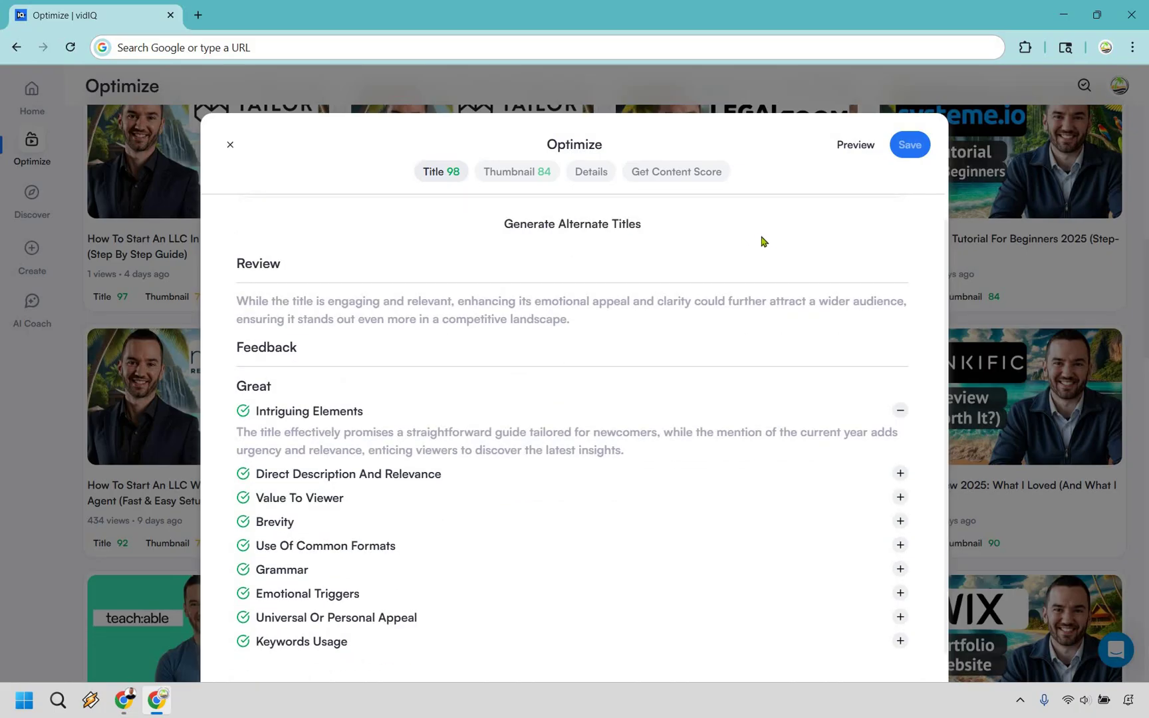
scroll(428, 387, "down", 1)
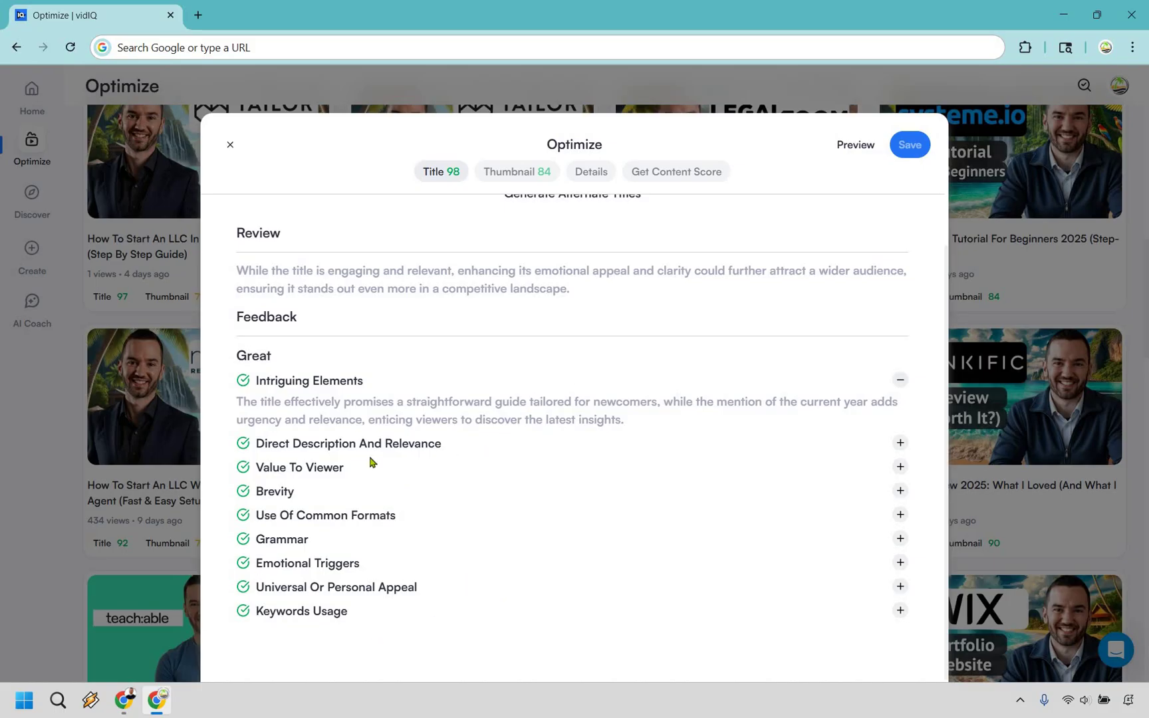
left_click(899, 467)
scroll(785, 458, "up", 2)
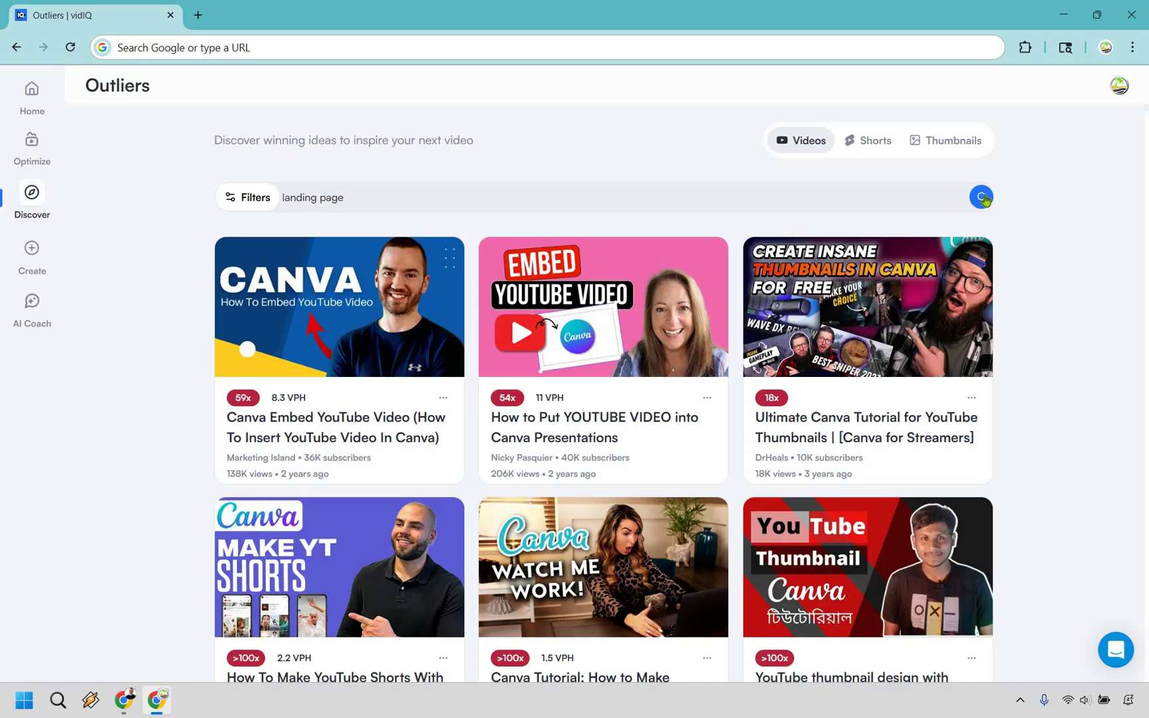
Run the Outliers search for 'landing page' and scroll through the resulting videos
left_click(982, 197)
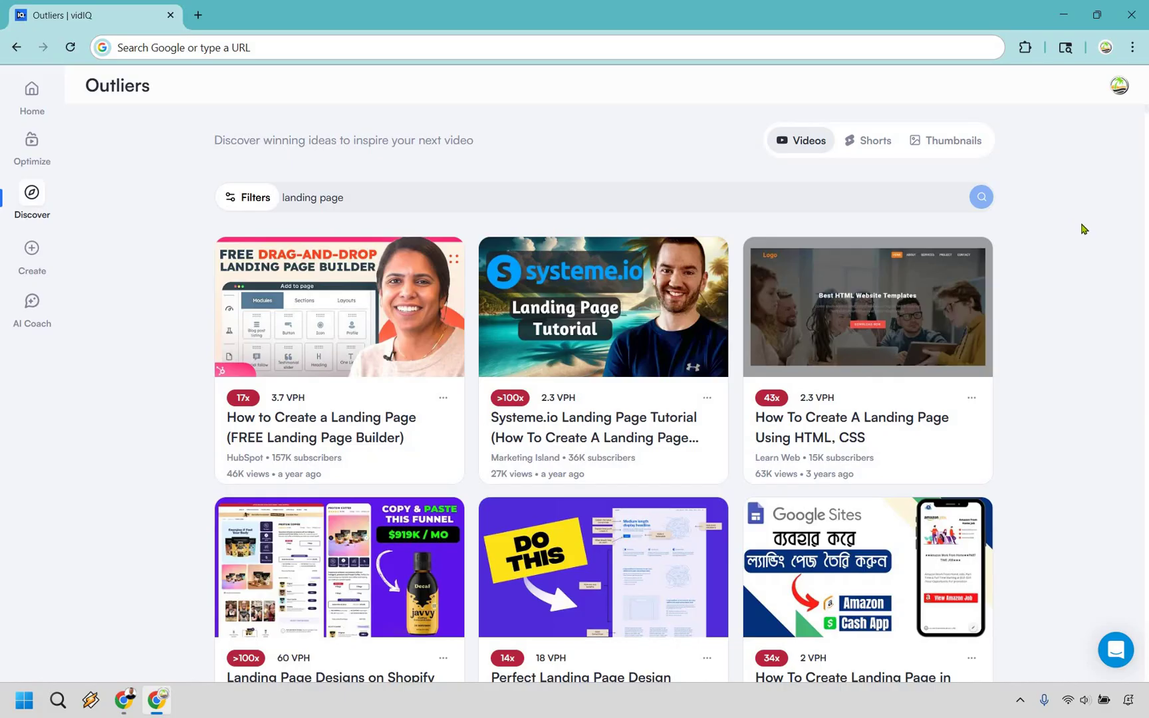
scroll(1102, 220, "down", 5)
scroll(1101, 220, "down", 1)
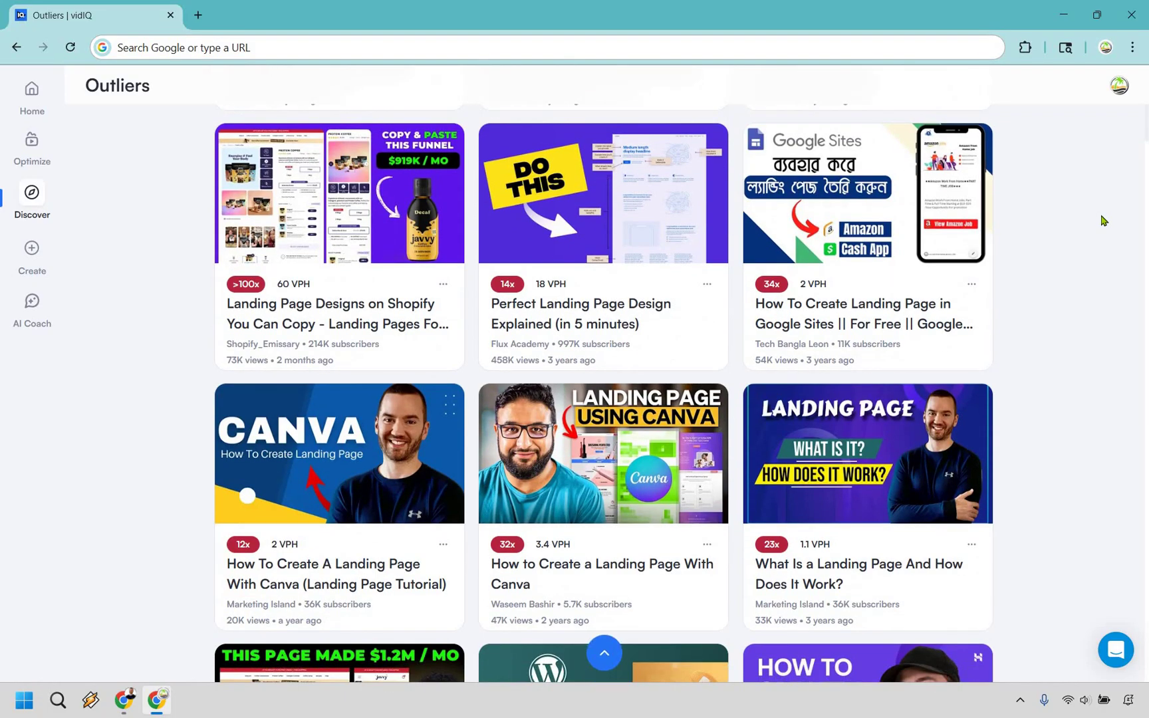
scroll(1102, 220, "down", 3)
scroll(1096, 224, "down", 1)
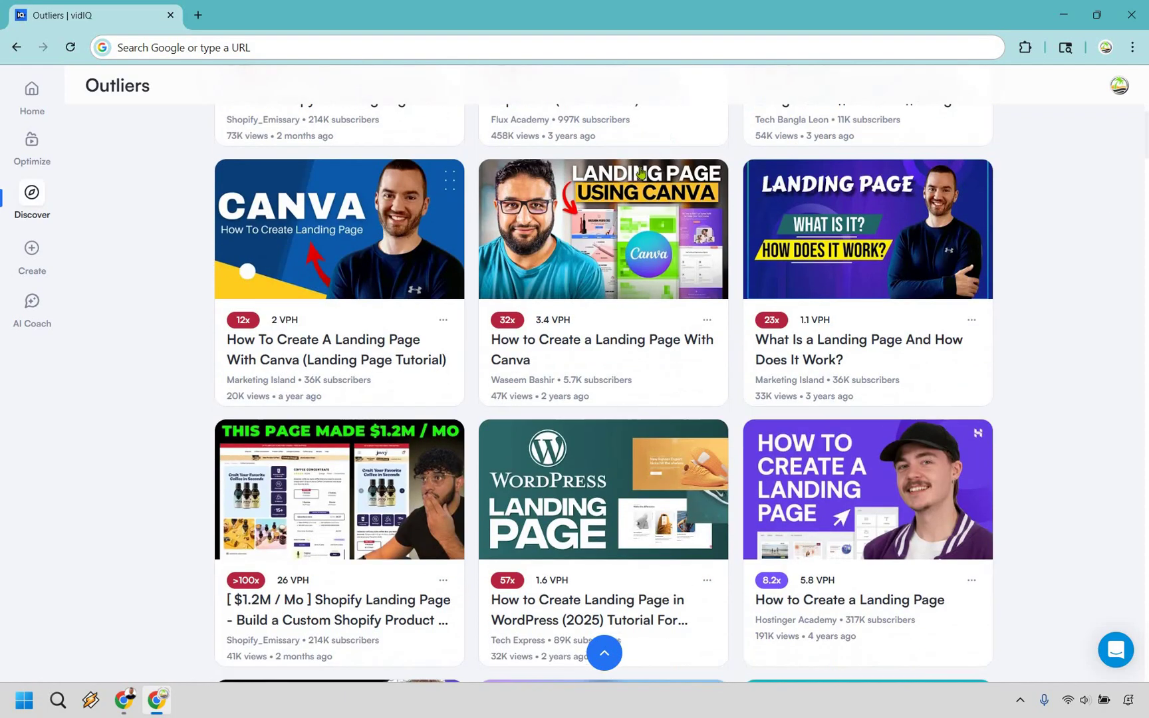
scroll(1091, 226, "down", 6)
scroll(1098, 223, "down", 5)
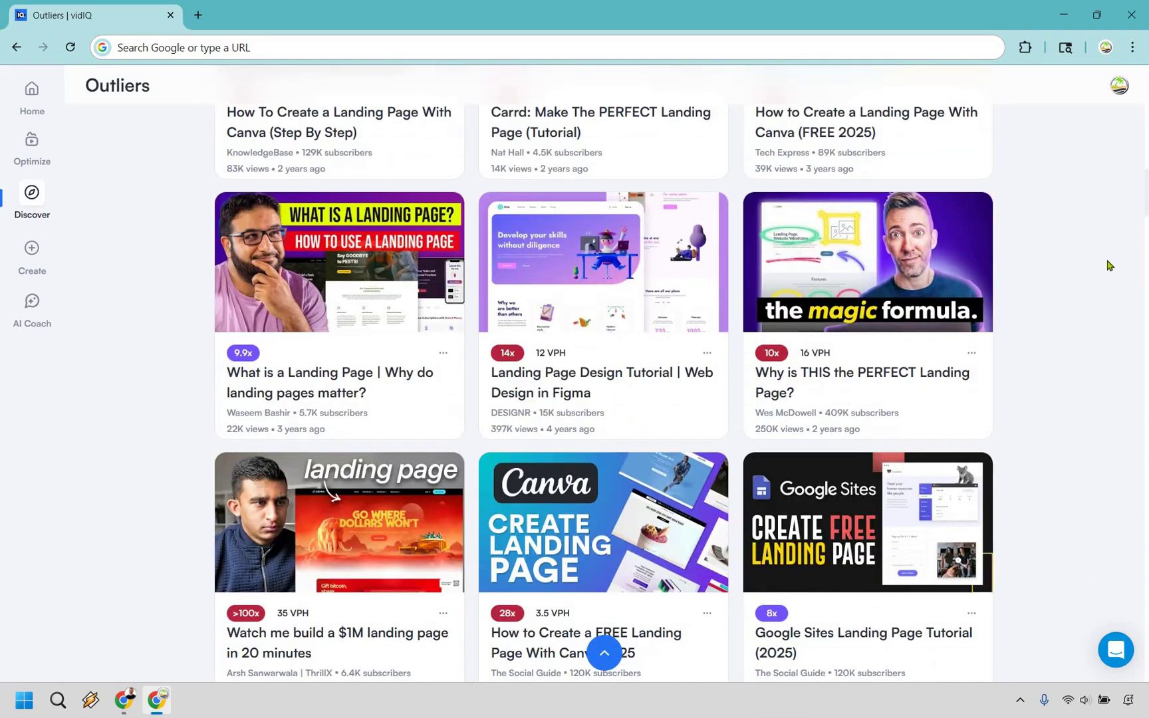
scroll(1108, 265, "up", 15)
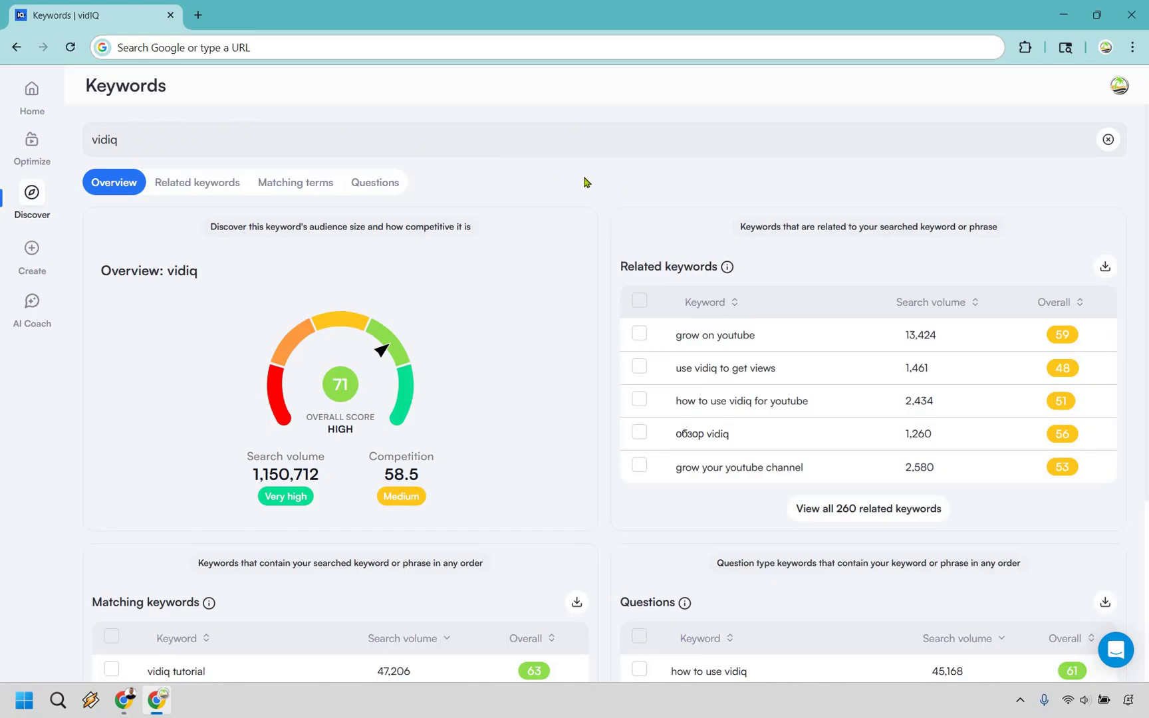
Review the vidiq keyword's score, volume and related terms, then open the vidIQ YouTube channel
scroll(658, 193, "down", 3)
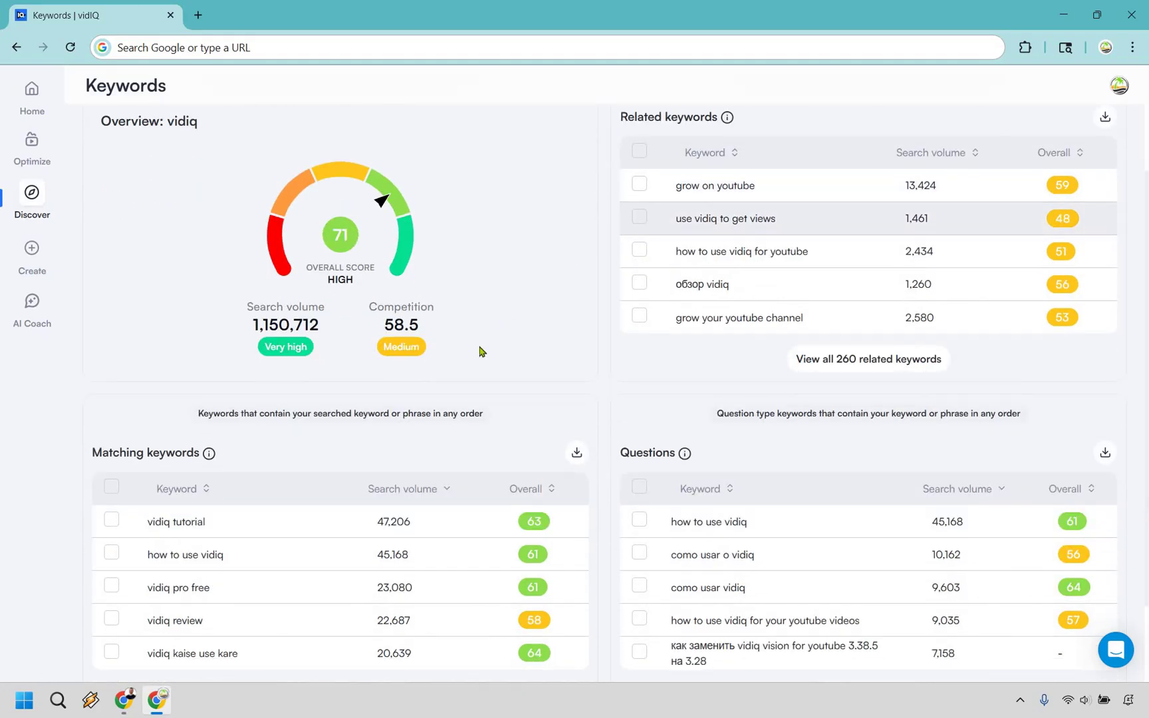
scroll(482, 351, "down", 2)
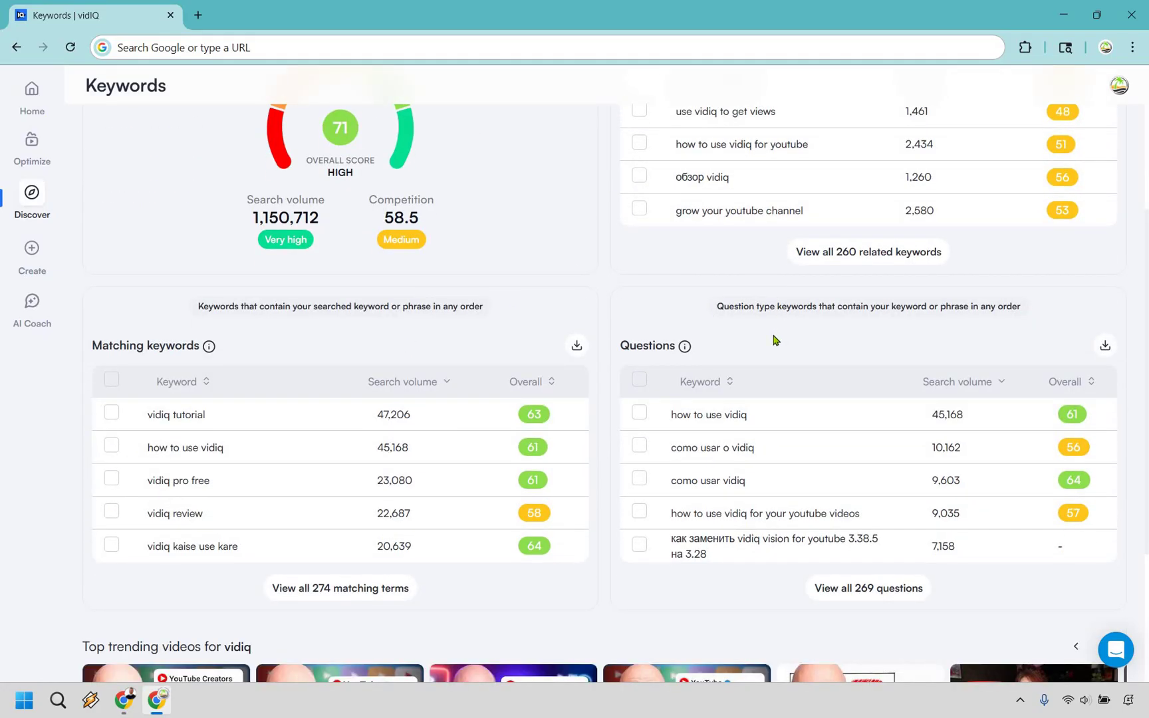
left_click(709, 418)
scroll(686, 179, "up", 4)
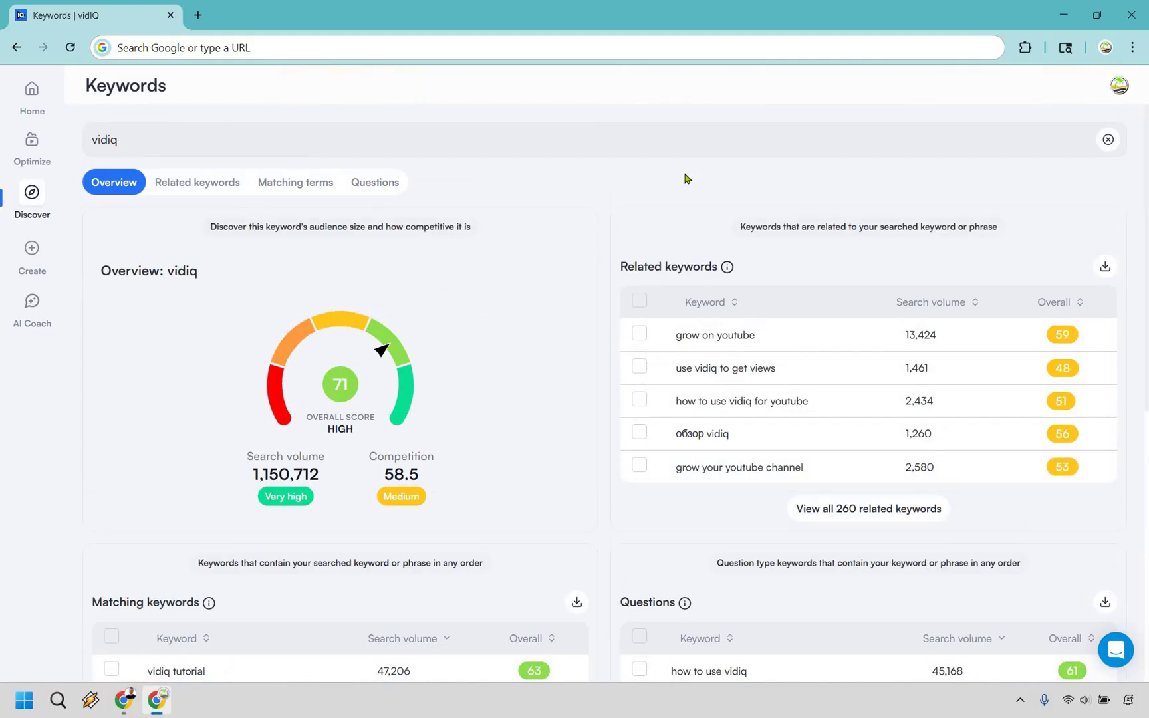
left_click(197, 15)
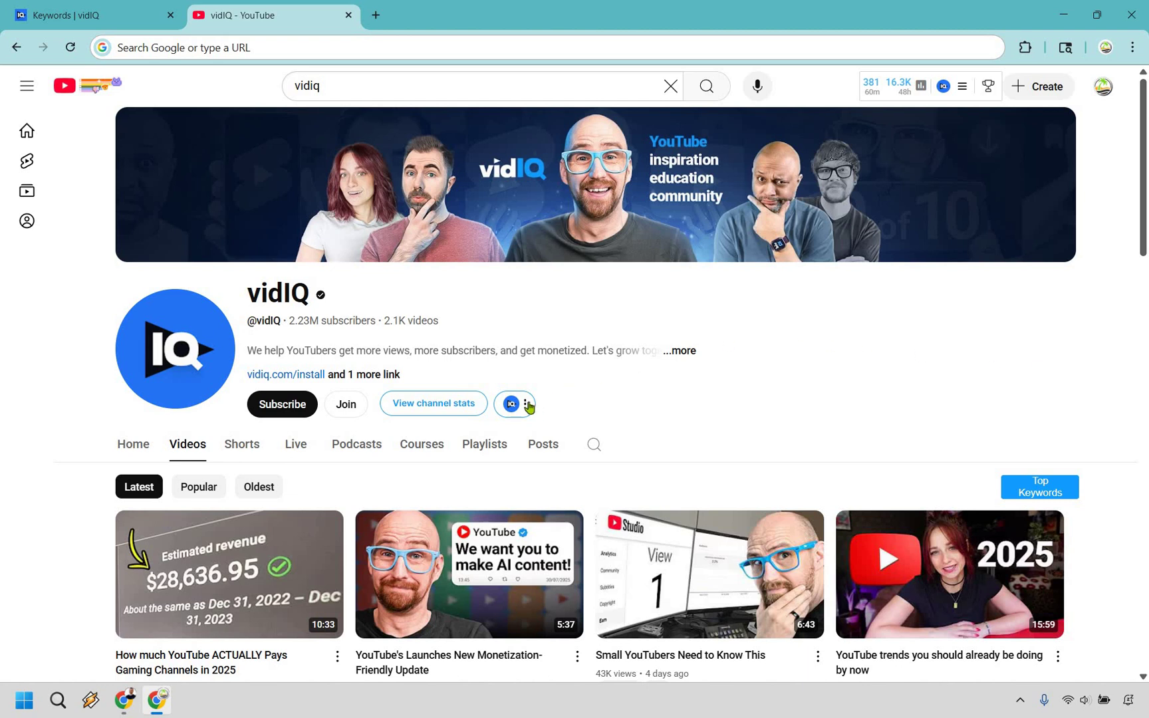
Show the vidIQ channel's trending videos from the vidIQ extension's channel options menu
left_click(527, 405)
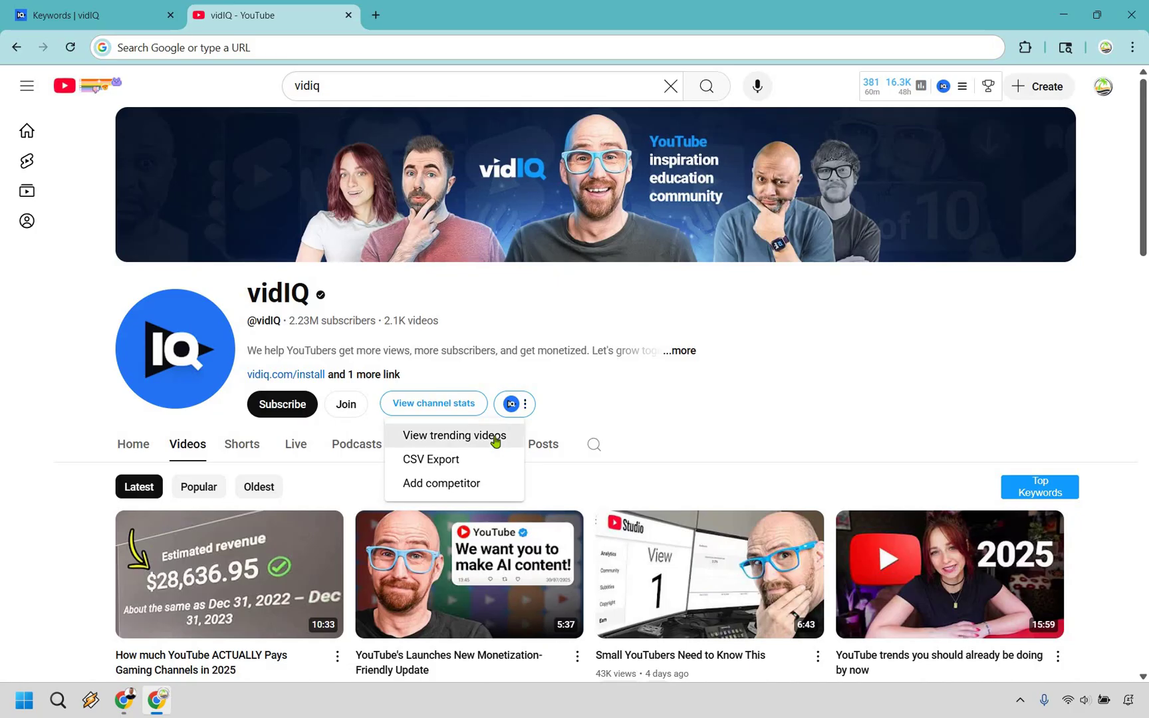
left_click(495, 436)
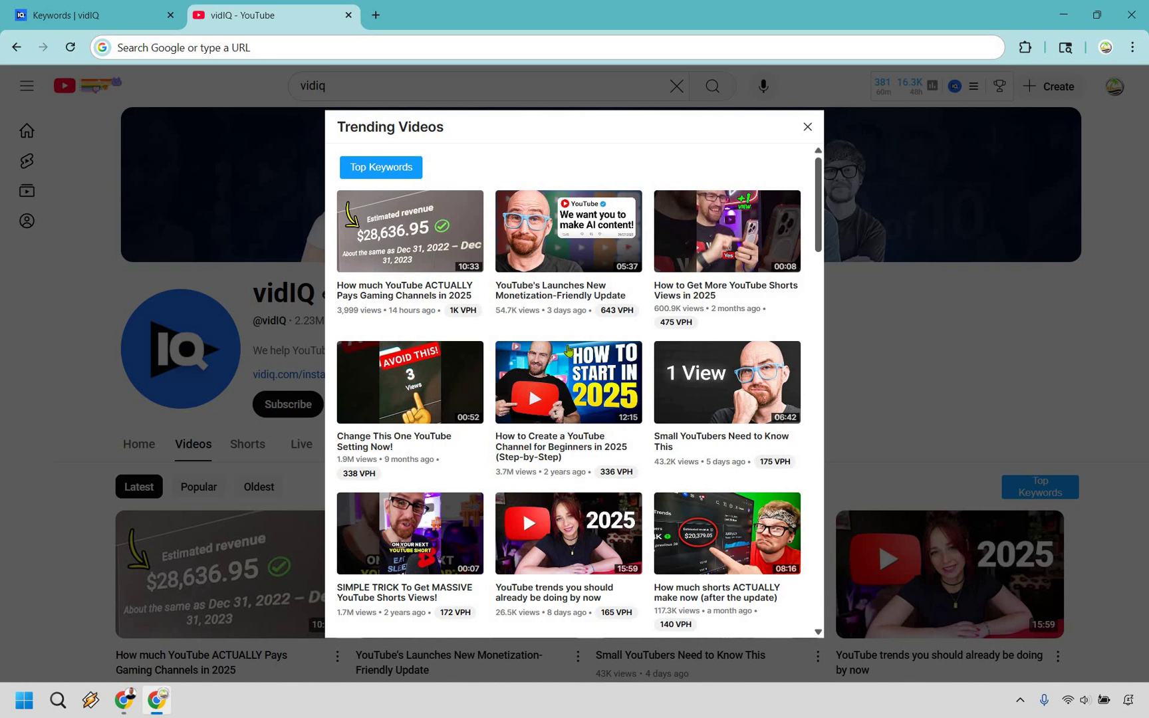
scroll(680, 377, "down", 1)
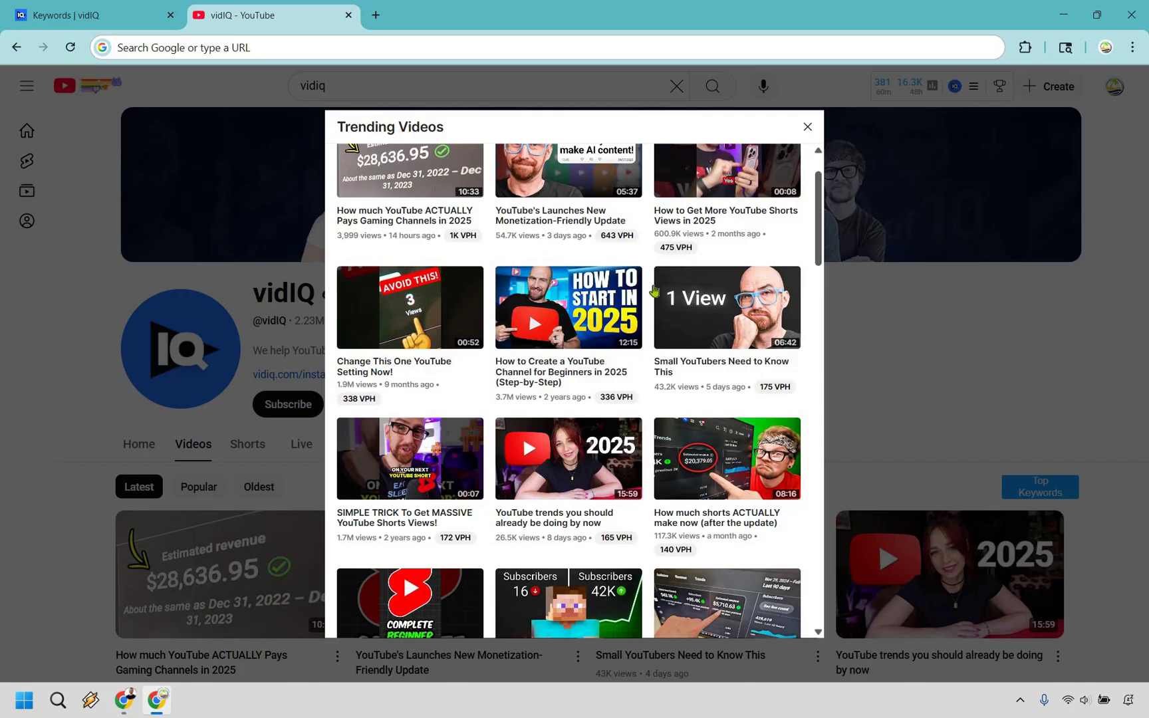
scroll(690, 398, "down", 1)
scroll(691, 397, "down", 1)
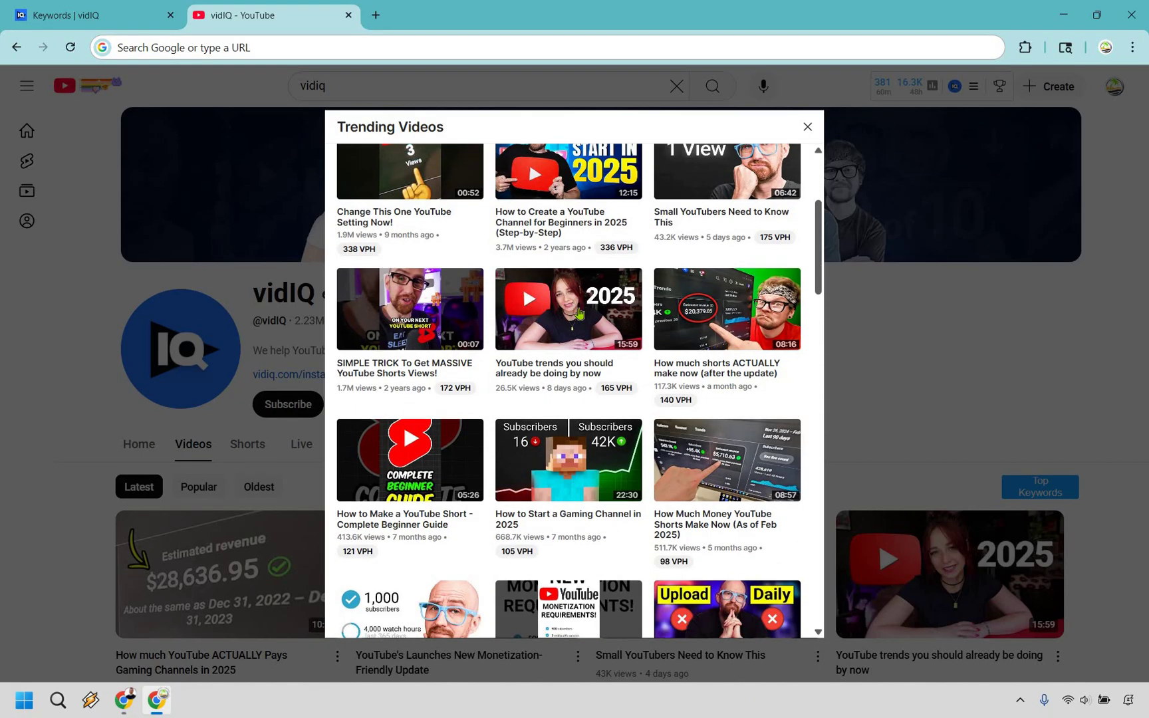
scroll(529, 371, "down", 1)
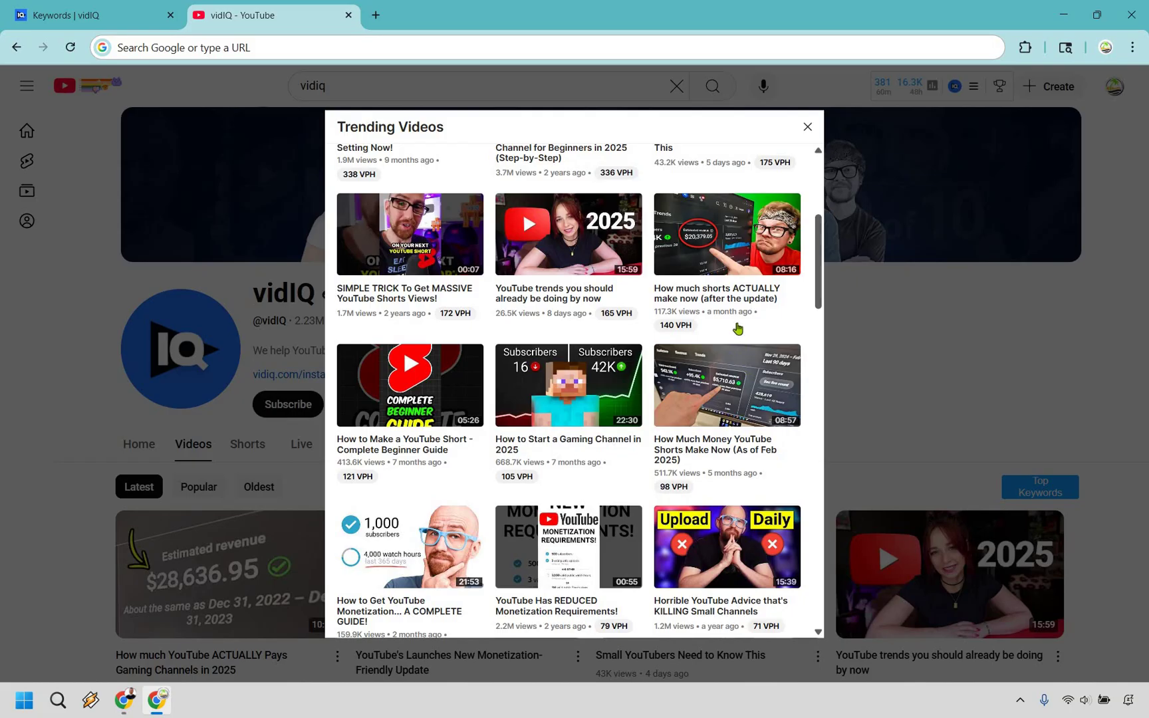
scroll(747, 339, "down", 3)
scroll(748, 327, "down", 1)
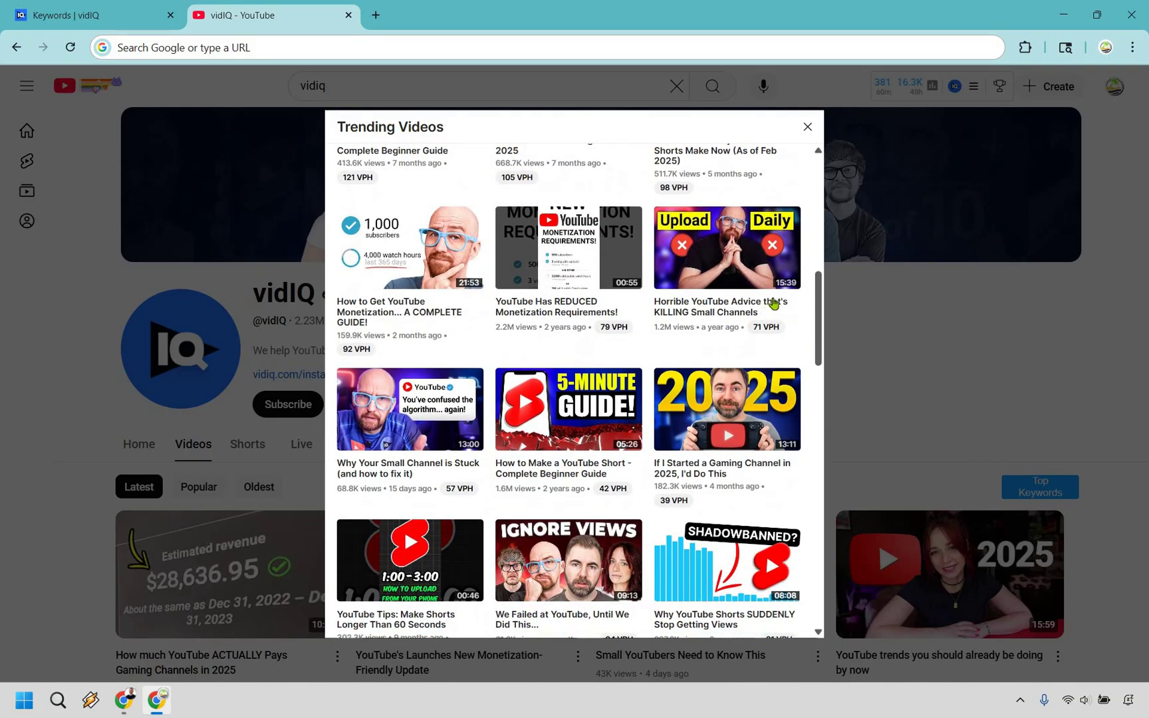
scroll(787, 256, "down", 1)
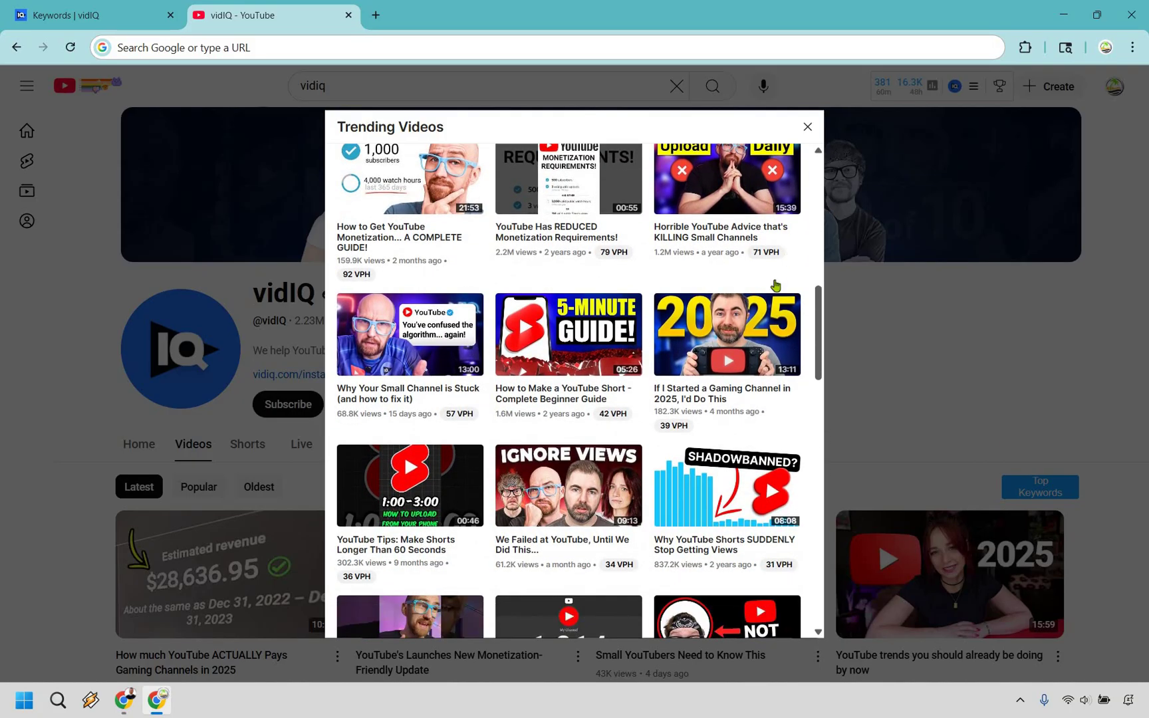
scroll(775, 285, "down", 1)
scroll(775, 285, "down", 3)
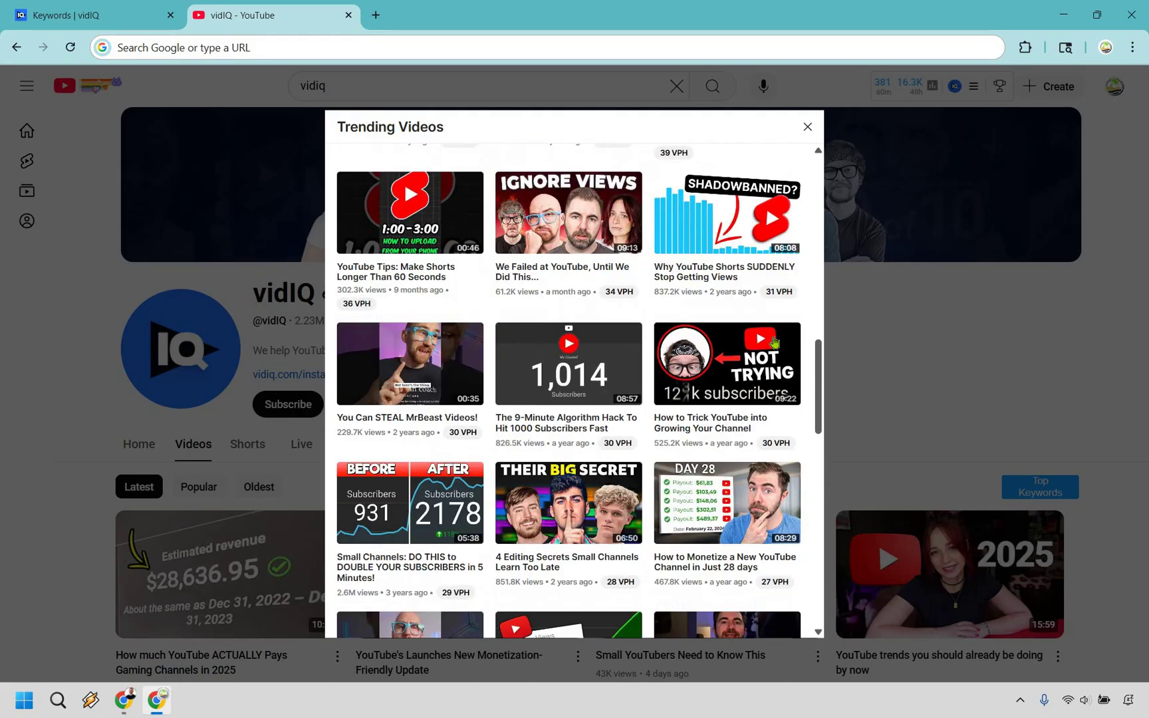
Scroll back to the top of the Trending Videos list, led by the 1K VPH video
scroll(775, 342, "up", 7)
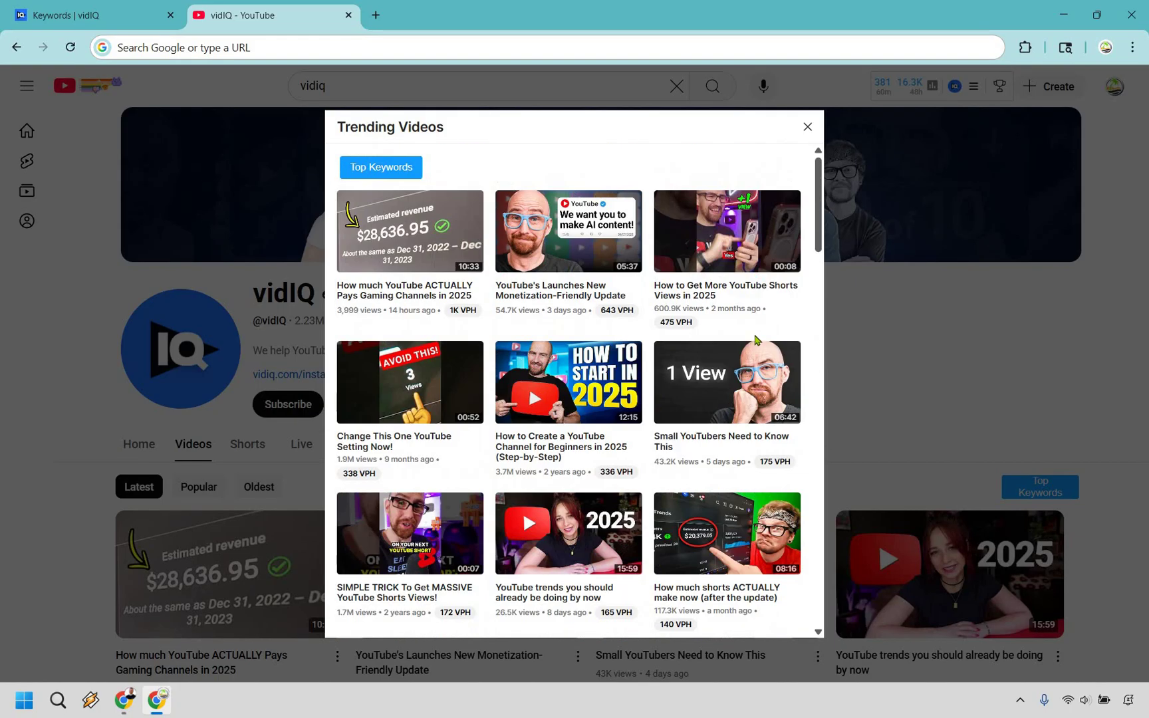